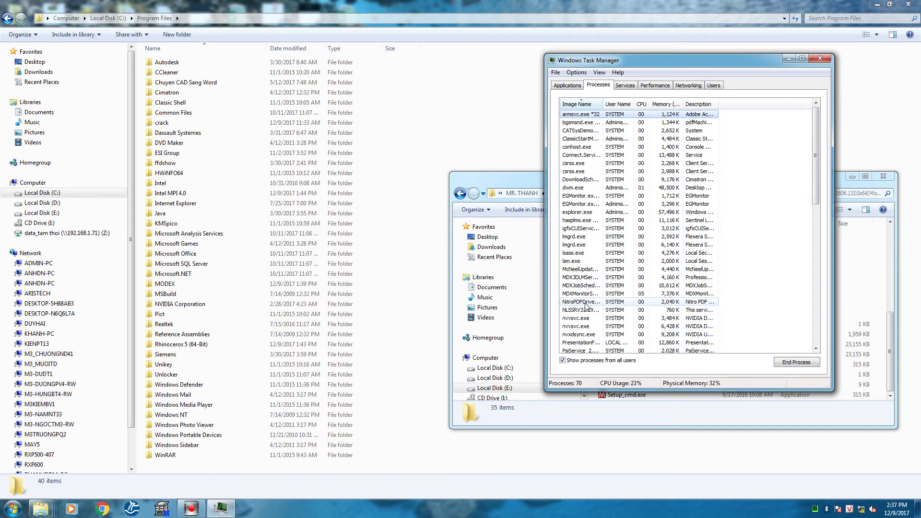
End the MDX3DLMService.exe process
click(578, 278)
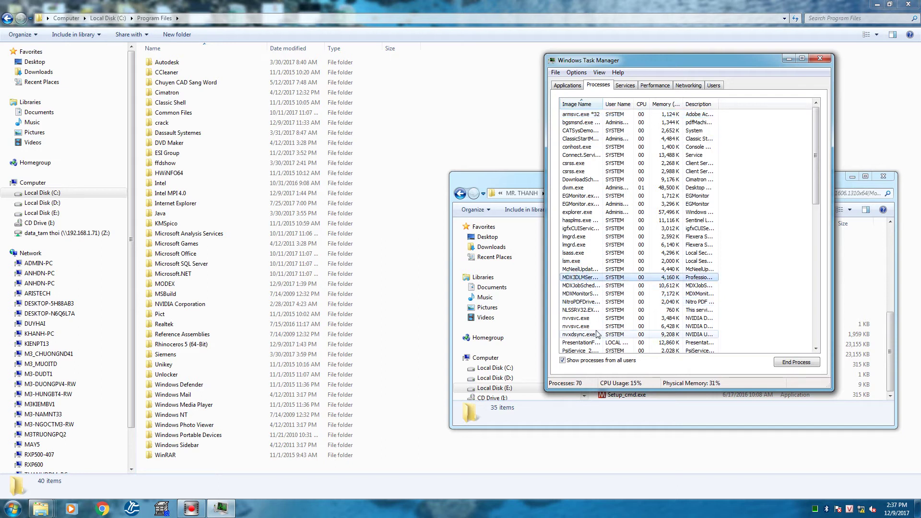
click(791, 363)
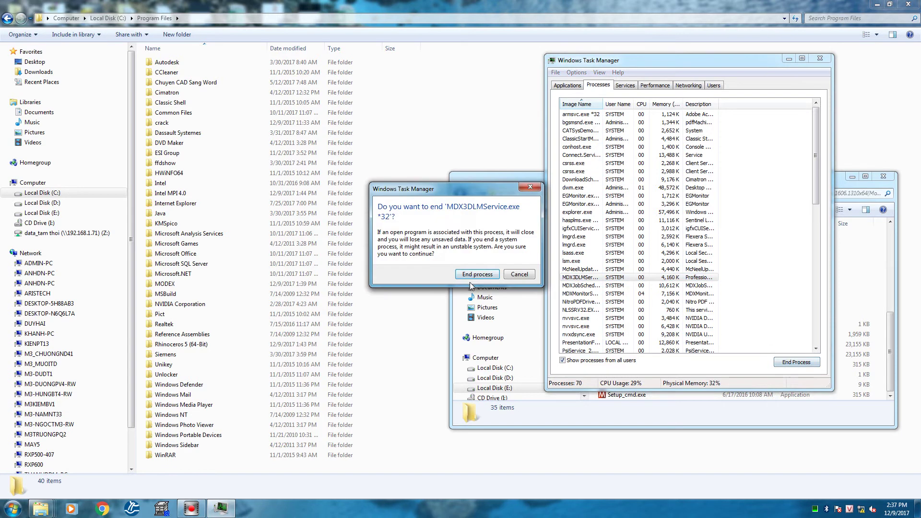
click(464, 279)
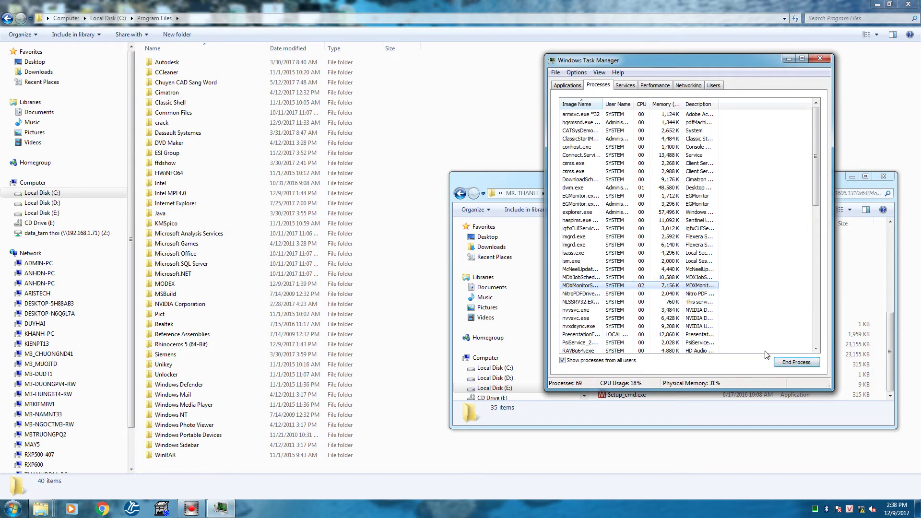
End the MDXMonitorService process and the MDXJobScheduler process
click(796, 362)
click(462, 274)
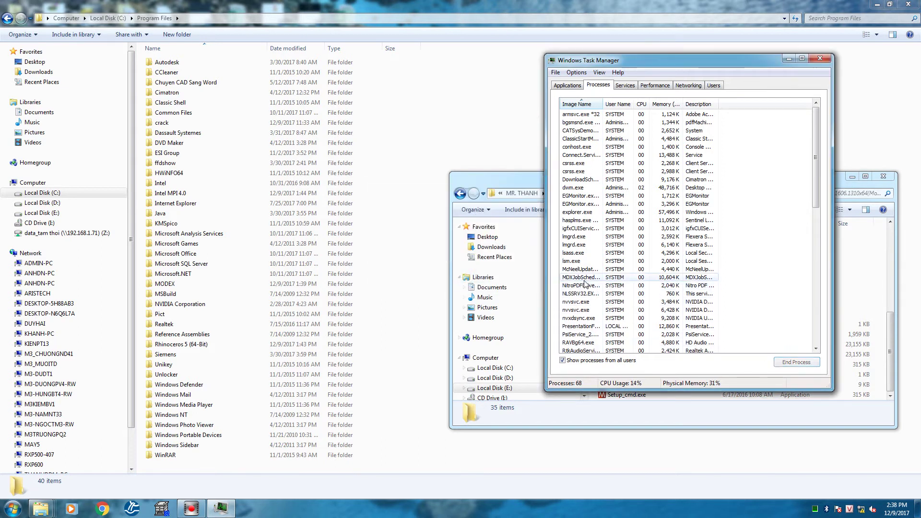
click(786, 363)
click(474, 275)
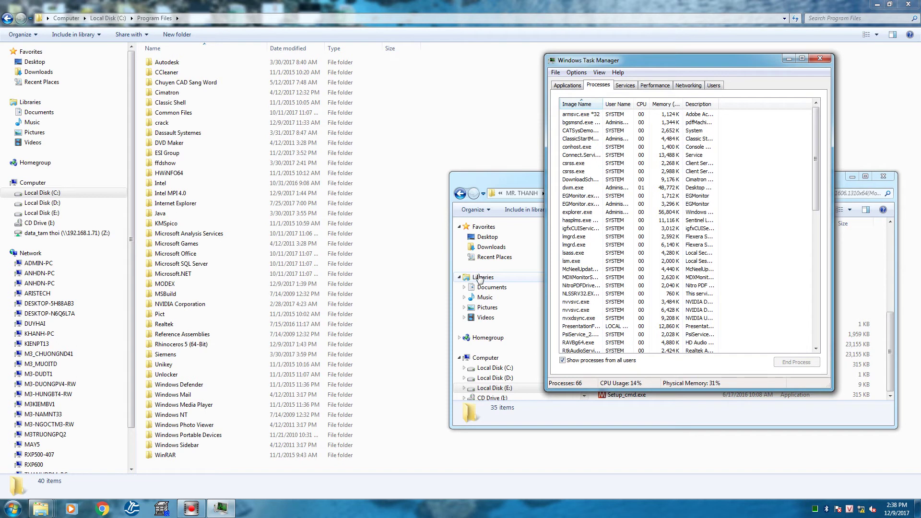
Look through the Windows services list for the Moldex3D and MDX services
click(619, 86)
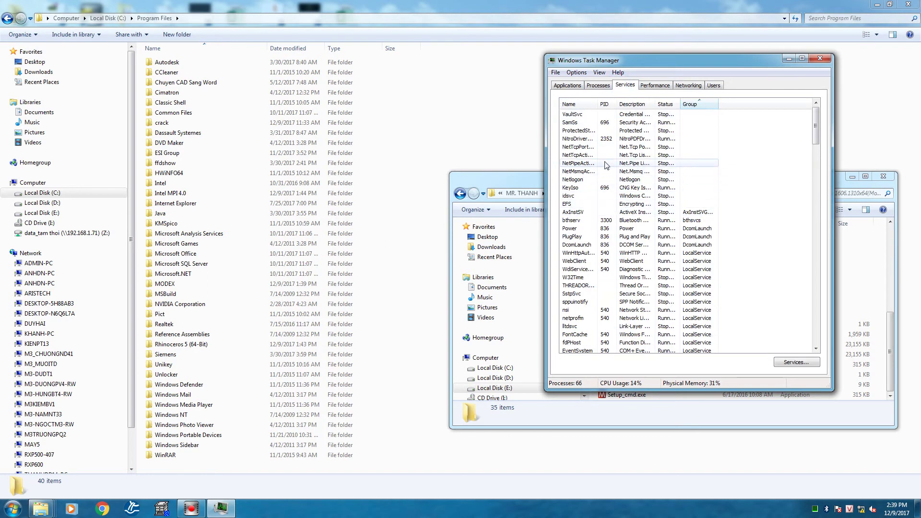
click(695, 87)
click(654, 85)
click(625, 85)
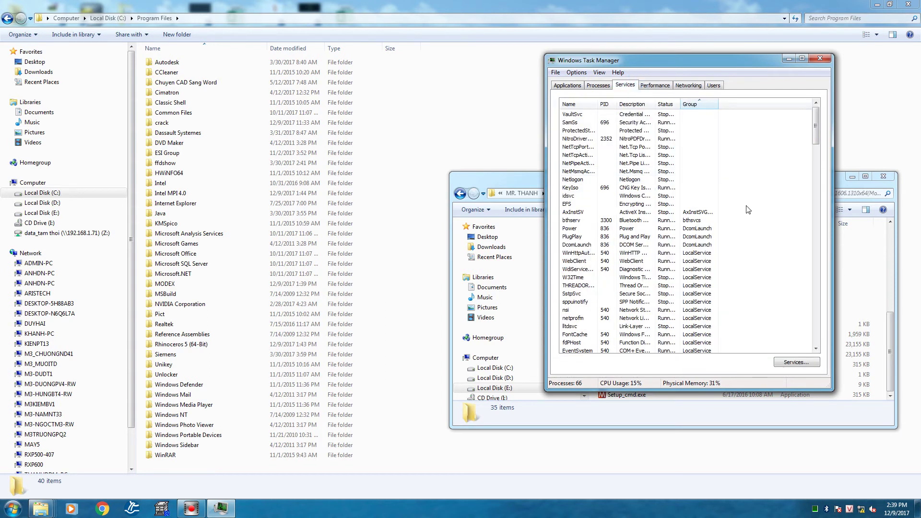
drag(815, 128, 828, 232)
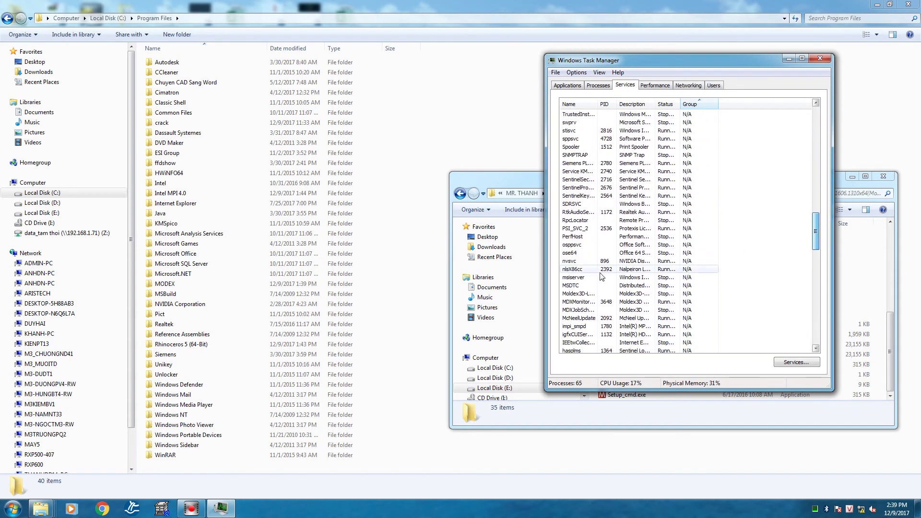
Examine the status and available service commands of the stopped Moldex3D-L service
click(587, 293)
click(798, 363)
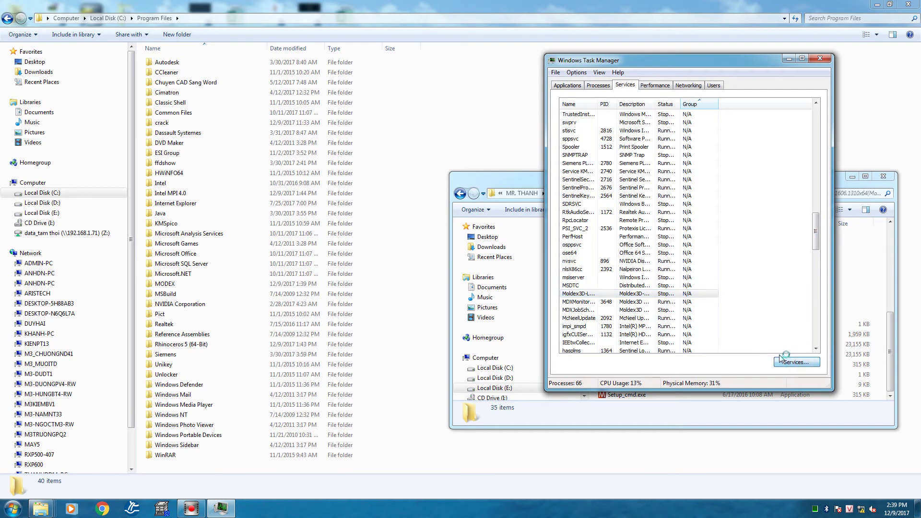
click(417, 35)
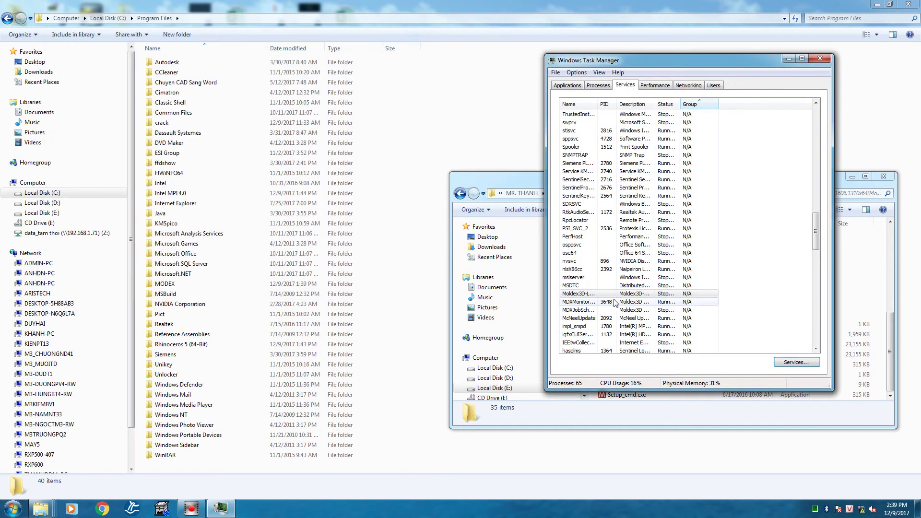
right_click(588, 293)
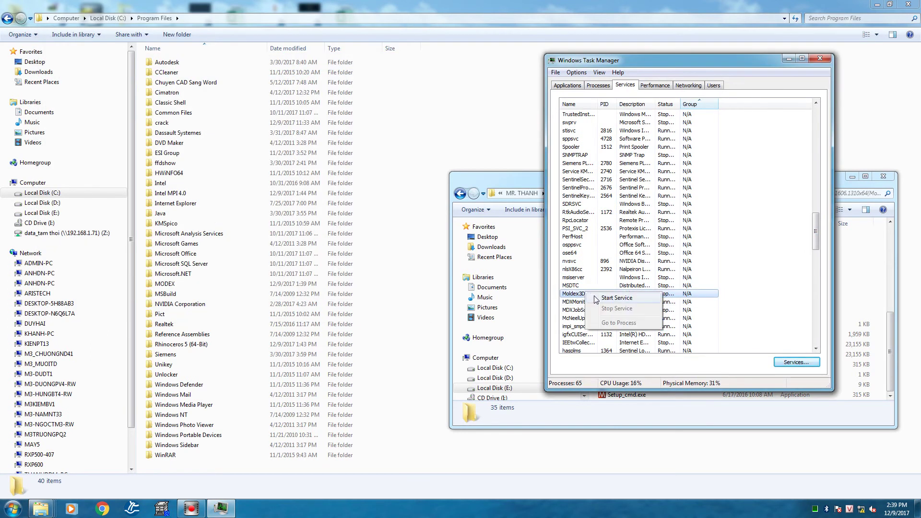
click(595, 298)
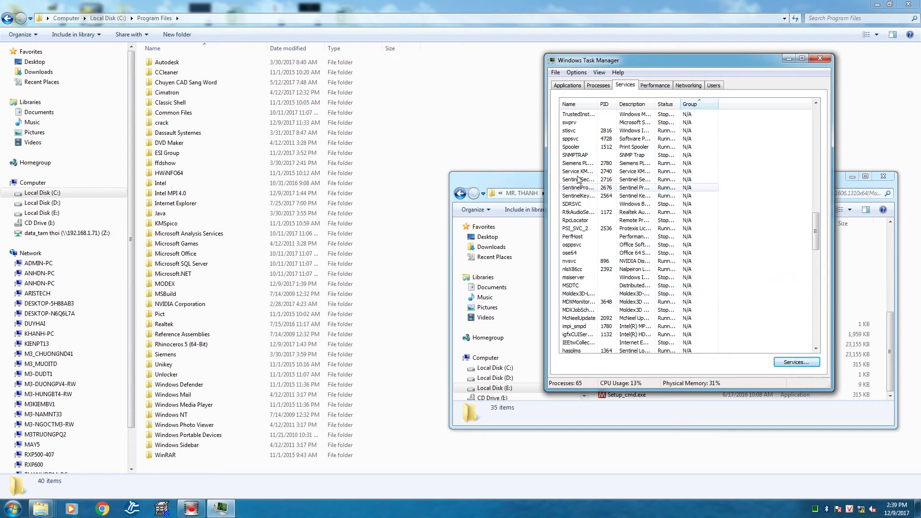
End the MDXMonitorServiceR14.exe process and, after a check of the Moldex3D services, close Task Manager
click(602, 87)
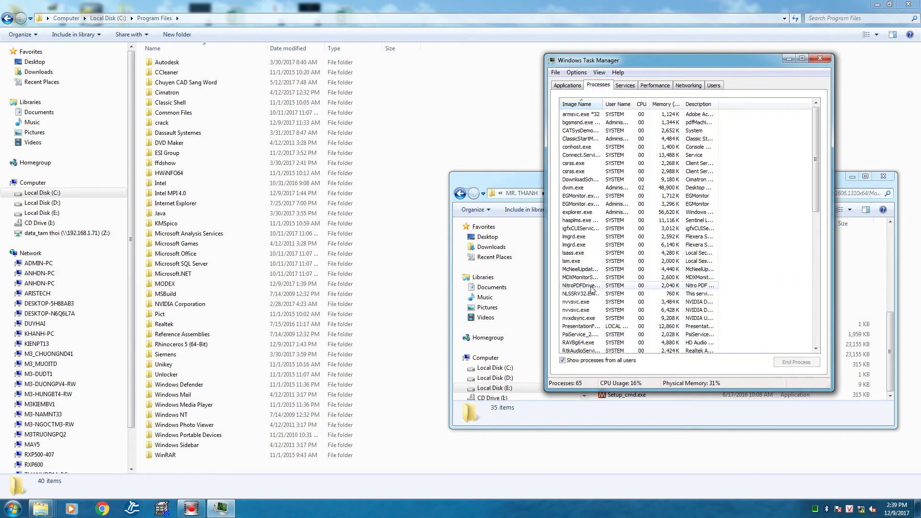
click(586, 279)
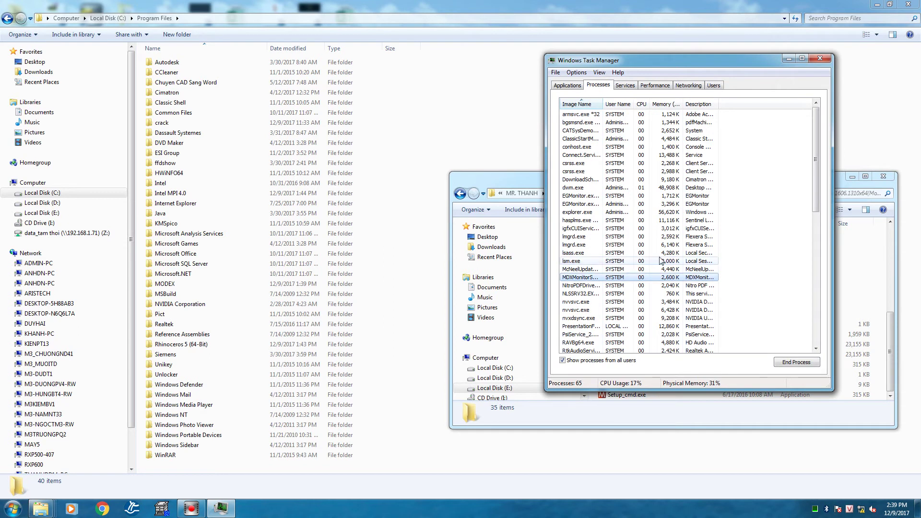
drag(816, 193, 827, 245)
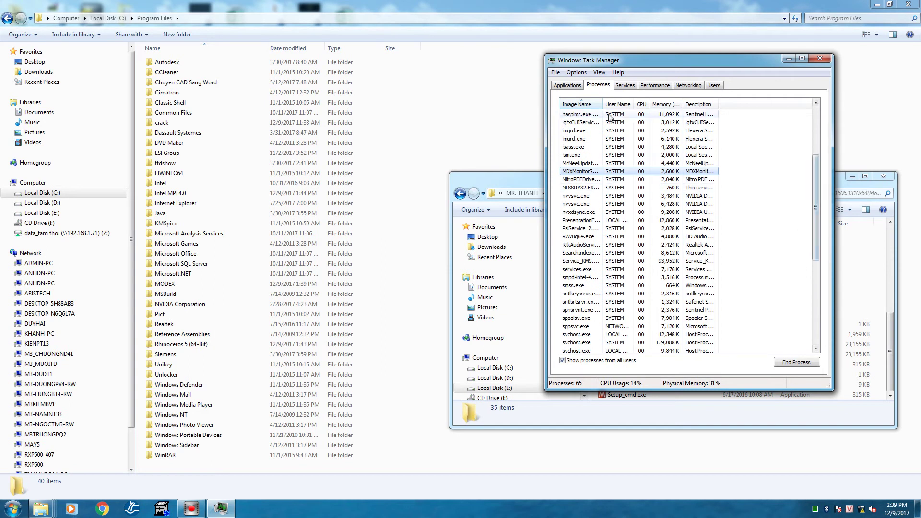
drag(602, 104, 667, 109)
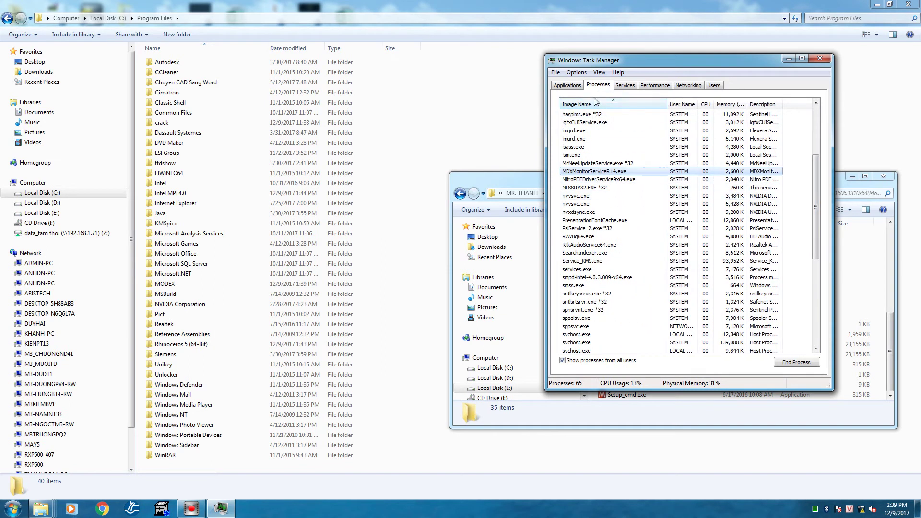
click(796, 362)
click(477, 275)
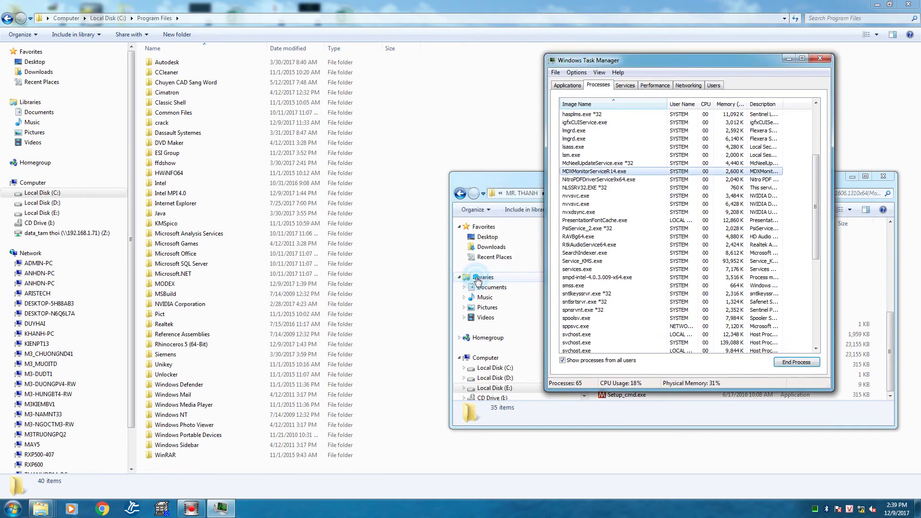
click(624, 86)
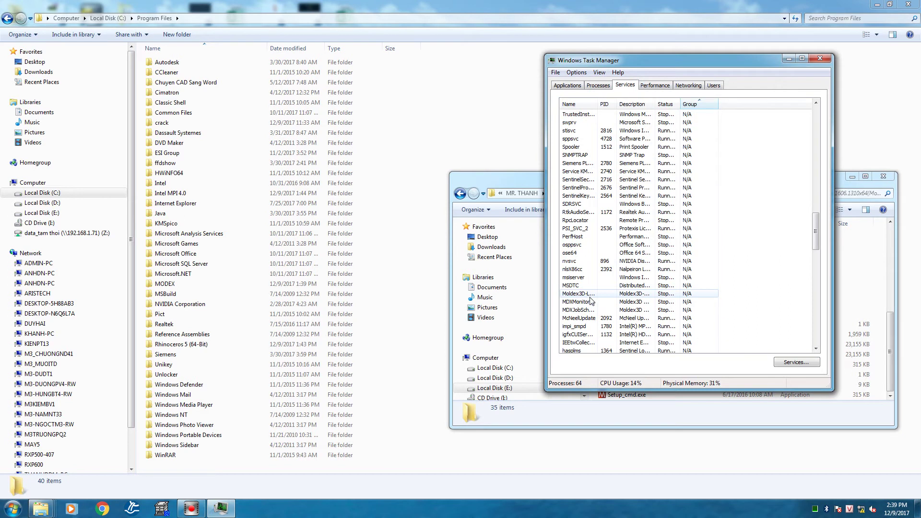
click(819, 58)
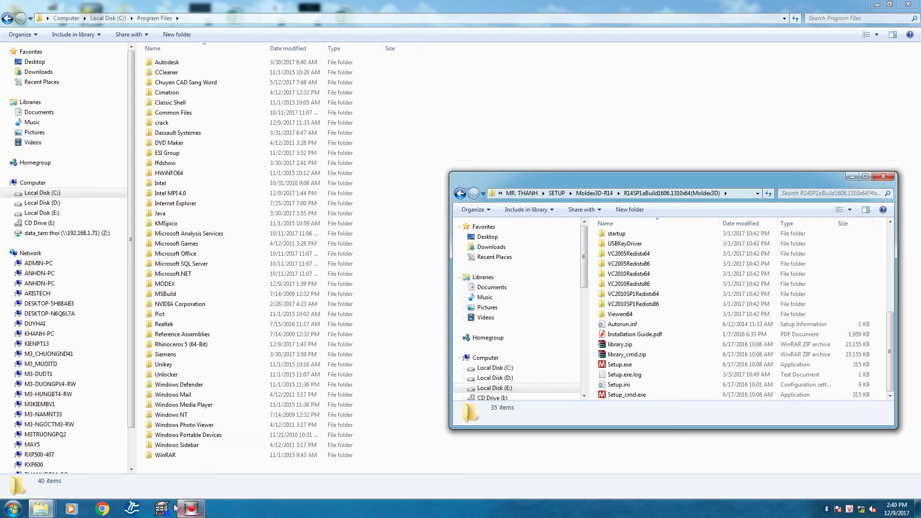
Try to run MDX3DLMService.exe and MDX3DLicenseAdmin.exe from the crack folder in Program Files, and return to Program Files
double_click(165, 125)
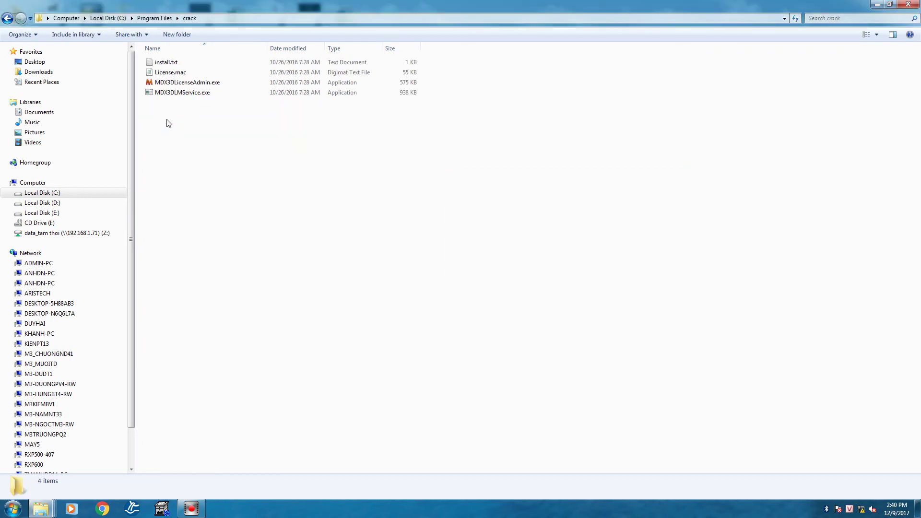
double_click(187, 93)
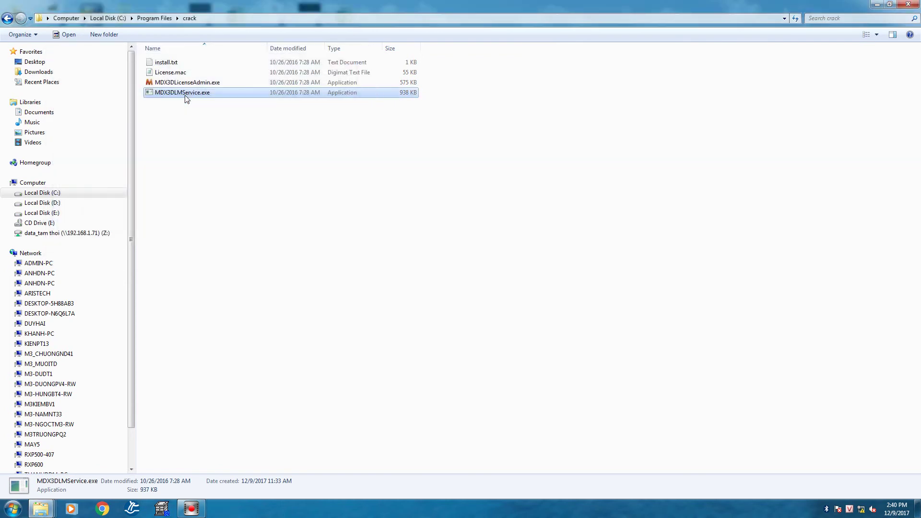
double_click(198, 85)
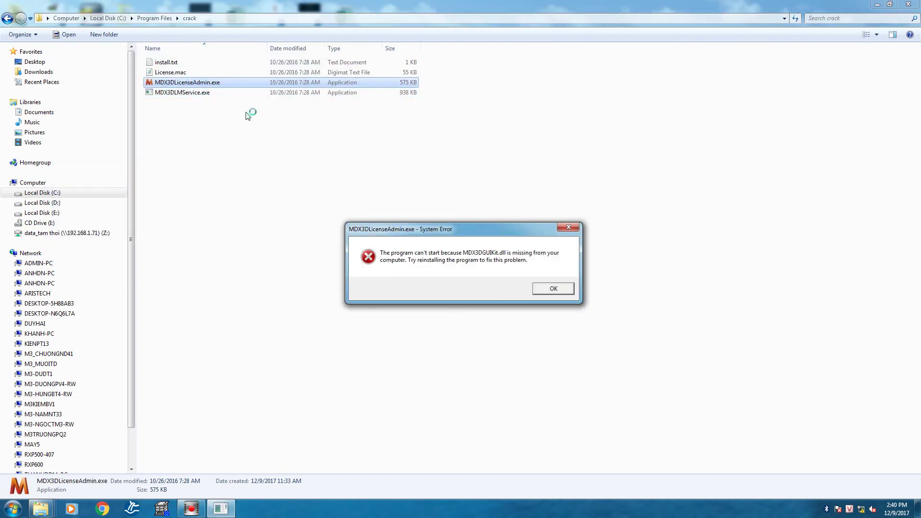
click(562, 232)
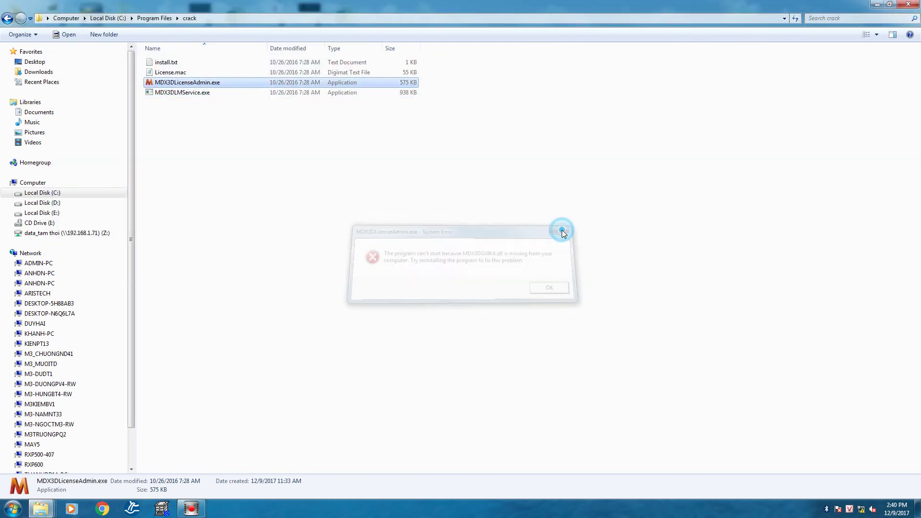
click(4, 21)
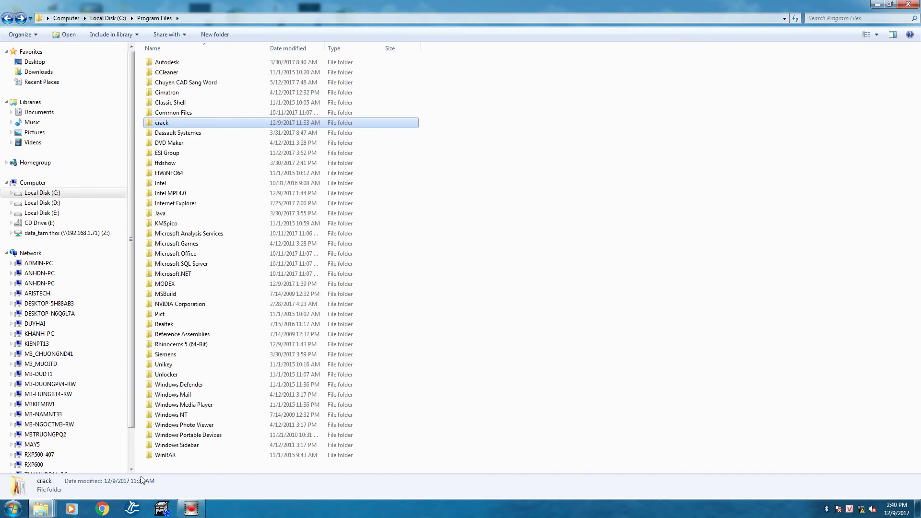
Copy License.mac, MDX3DLicenseAdmin.exe and MDX3DLMService.exe from the crack folder of the Moldex3D R14 setup files
mouse_move(42, 512)
click(295, 472)
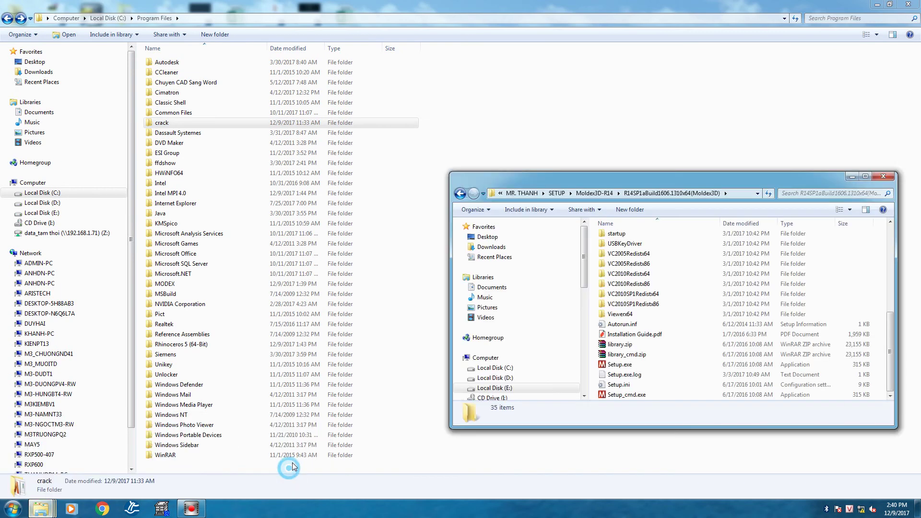
scroll(623, 319, up, 5)
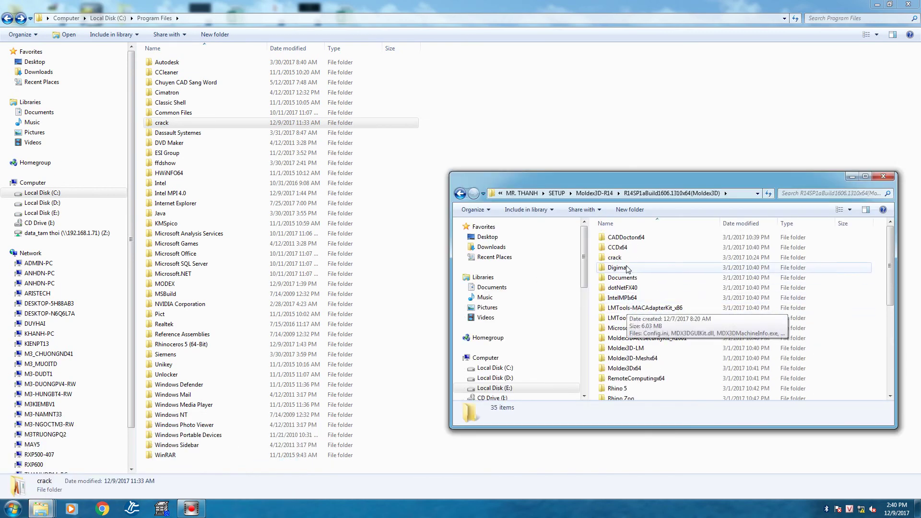
double_click(621, 260)
drag(640, 292, 614, 235)
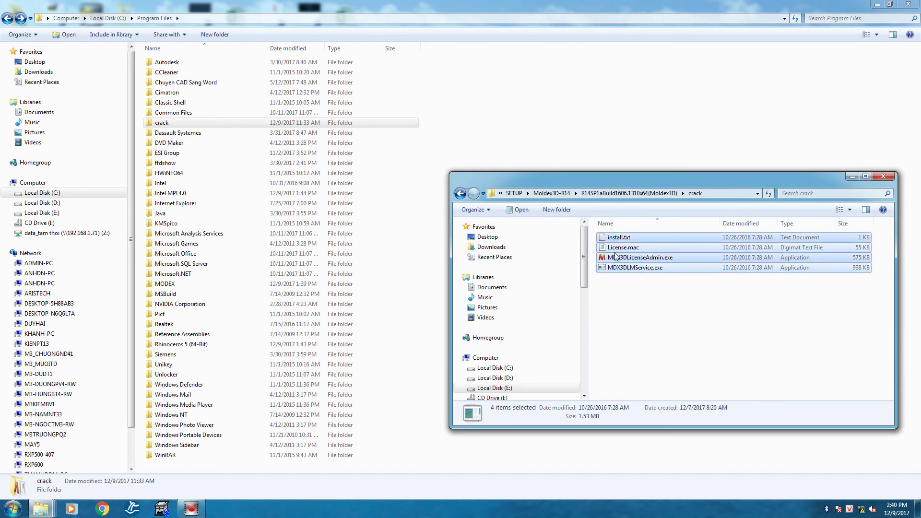
drag(628, 288, 613, 251)
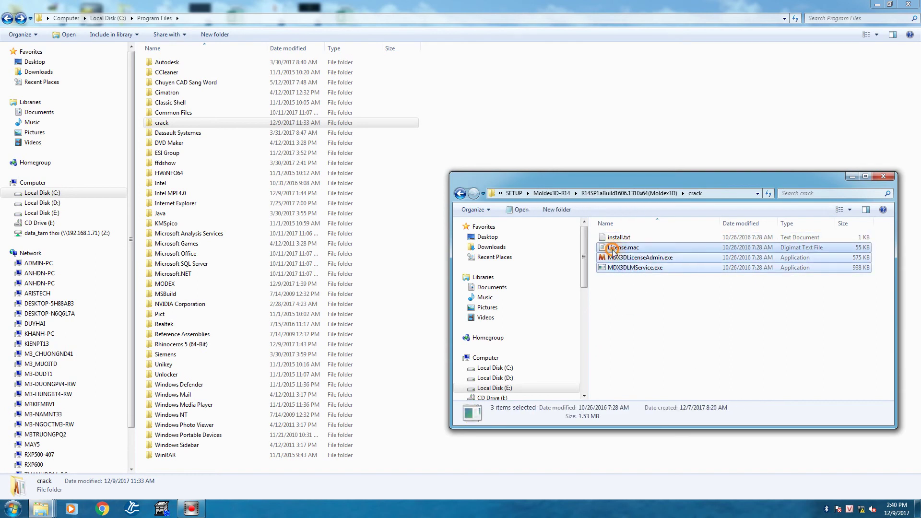
right_click(613, 250)
click(637, 309)
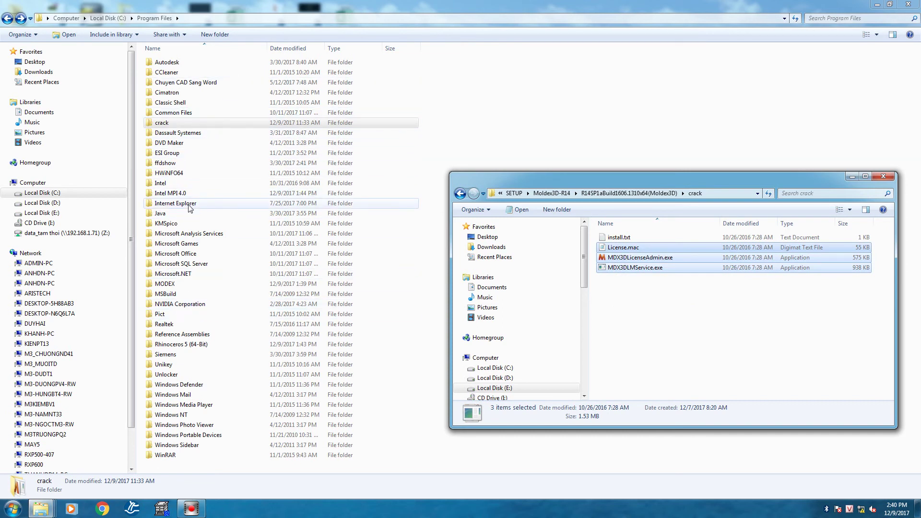
Check the MODEX folder in Program Files and the R14.0 folder in C:\Moldex3D, and open C:\Moldex3D\LMSR
double_click(178, 283)
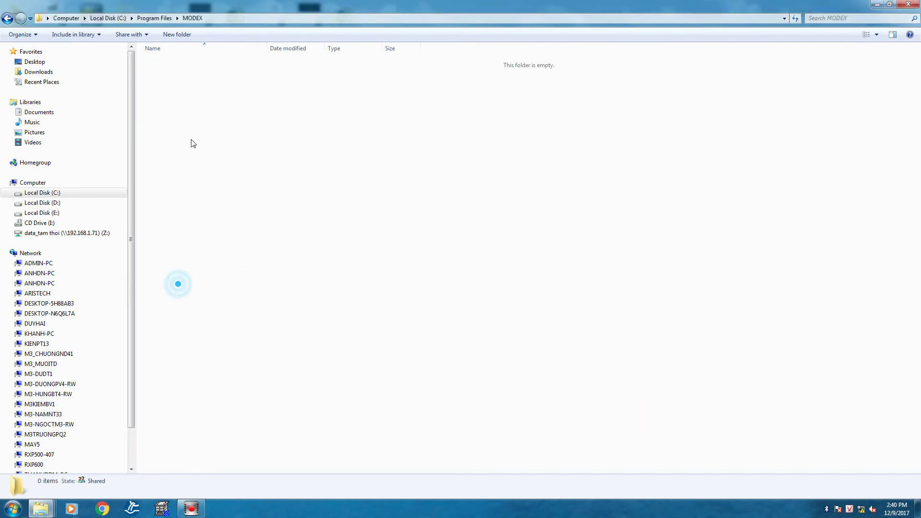
click(8, 18)
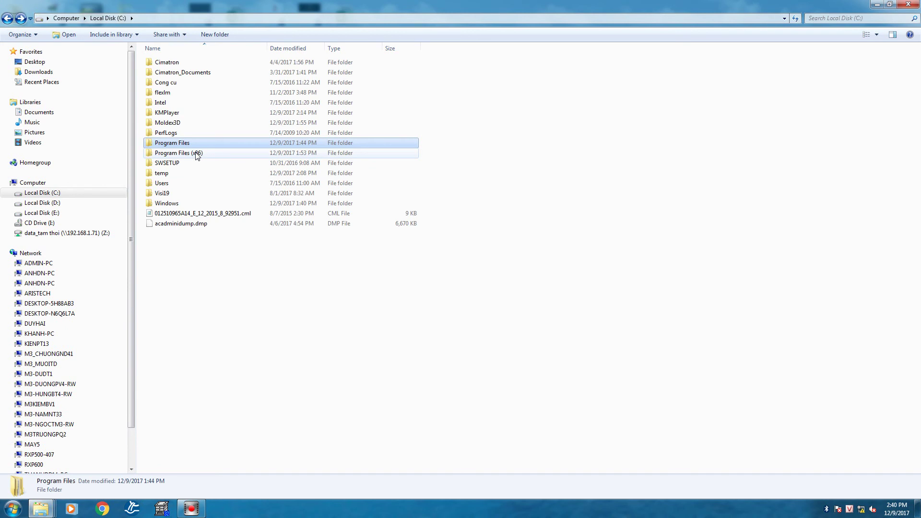
double_click(177, 122)
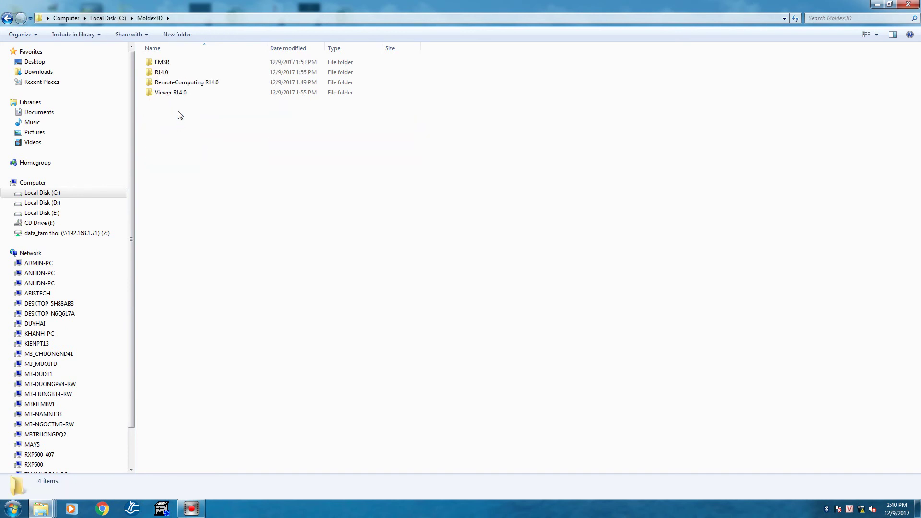
double_click(166, 73)
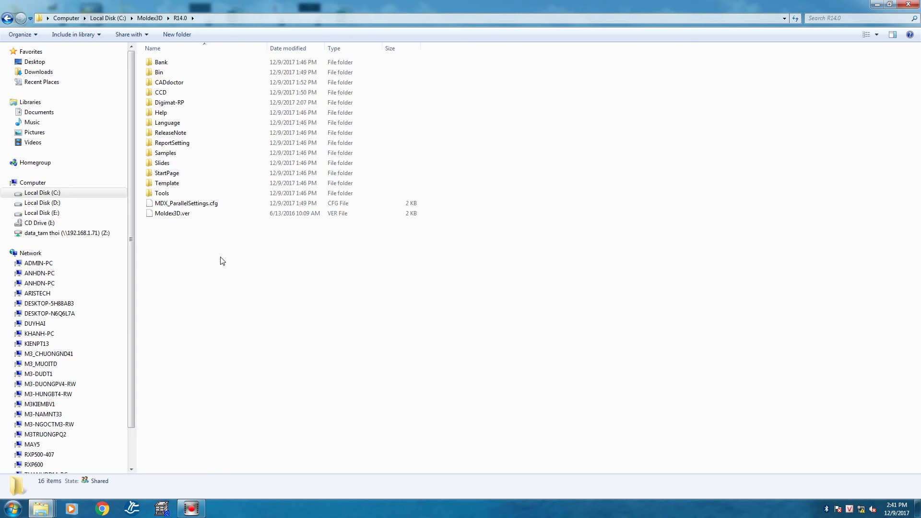
right_click(217, 281)
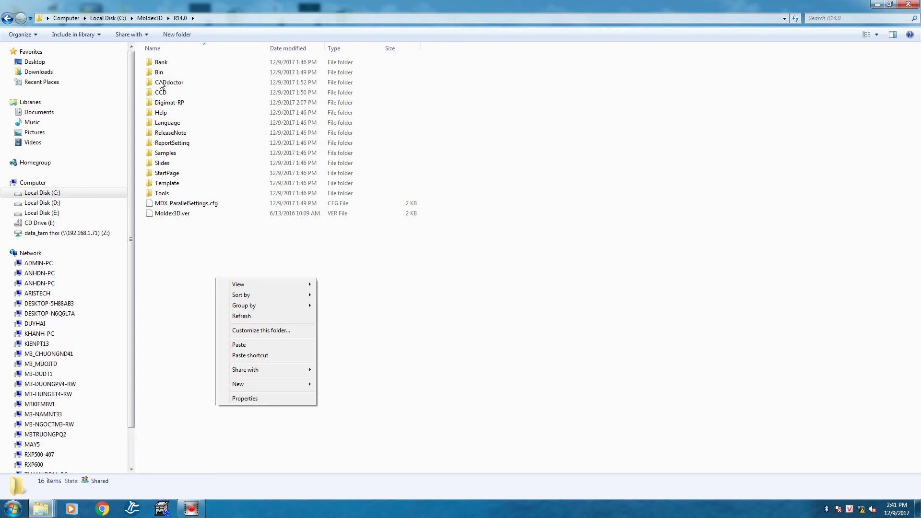
click(153, 17)
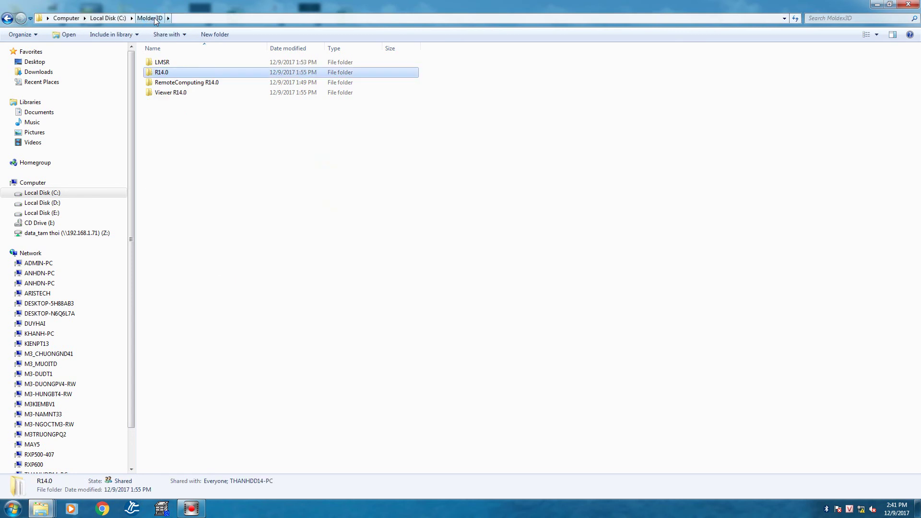
double_click(171, 61)
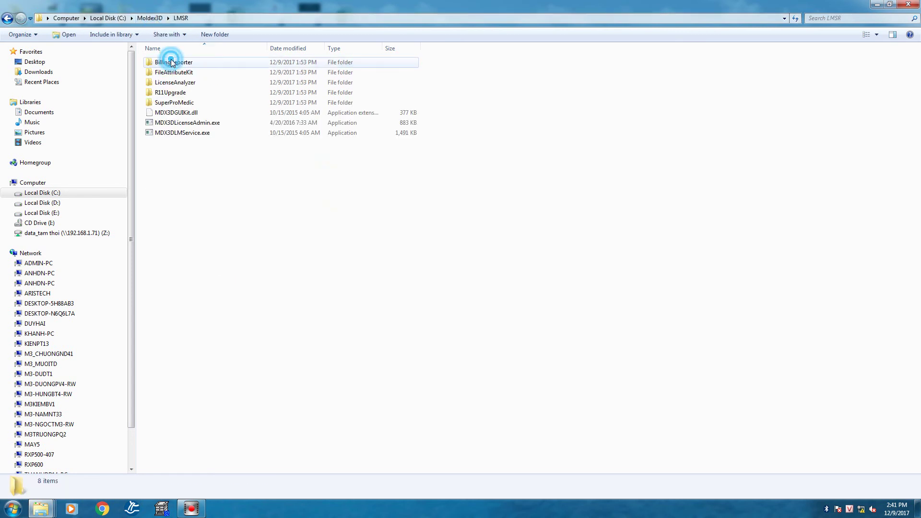
Delete MDX3DLicenseAdmin.exe and MDX3DLMService.exe from the LMSR folder
click(195, 124)
shift+click(190, 133)
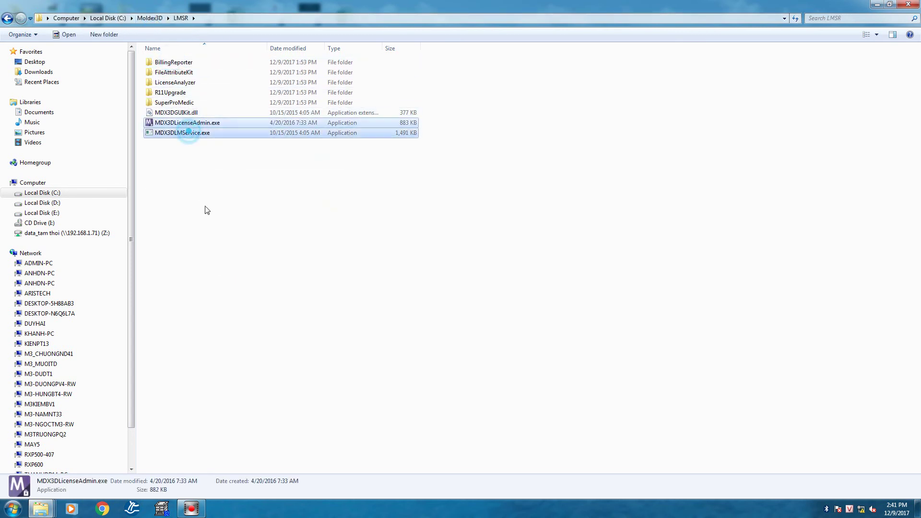
key(Delete)
click(486, 261)
Paste the copied License.mac, MDX3DLicenseAdmin.exe and MDX3DLMService.exe into the LMSR folder and close its window
right_click(319, 187)
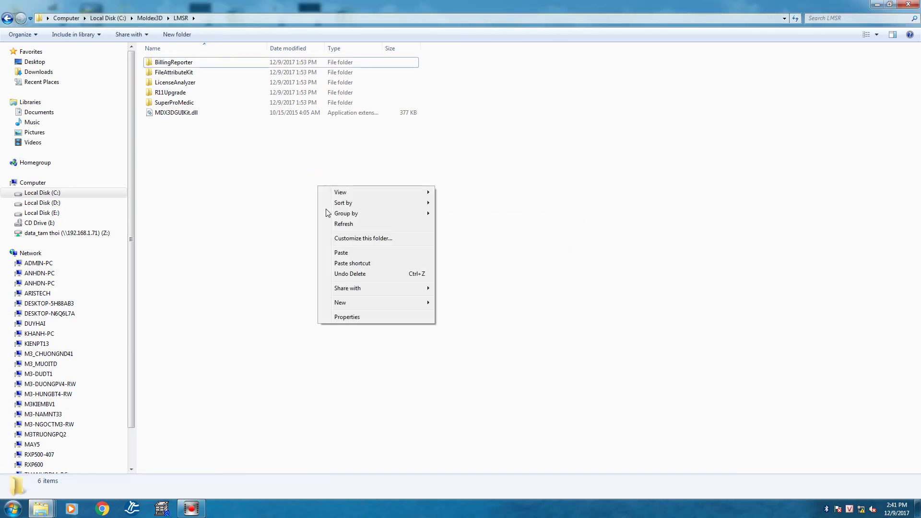
click(345, 251)
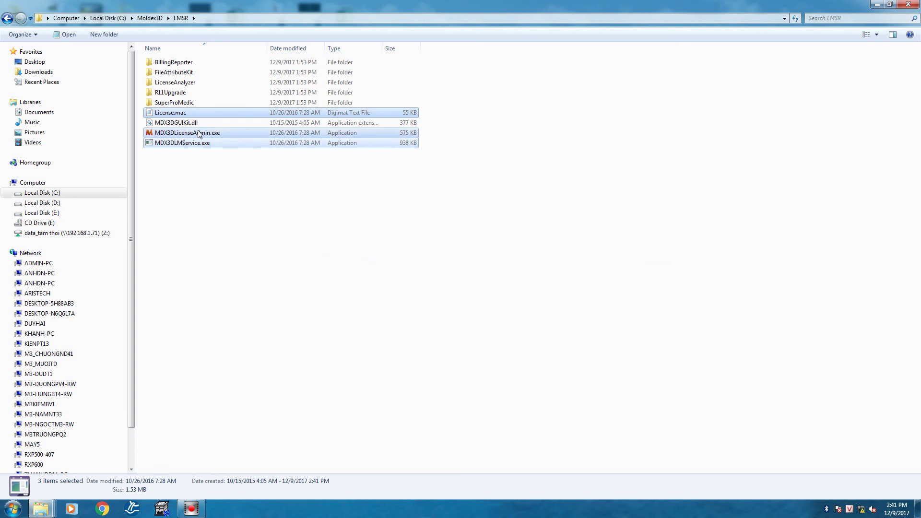
click(908, 5)
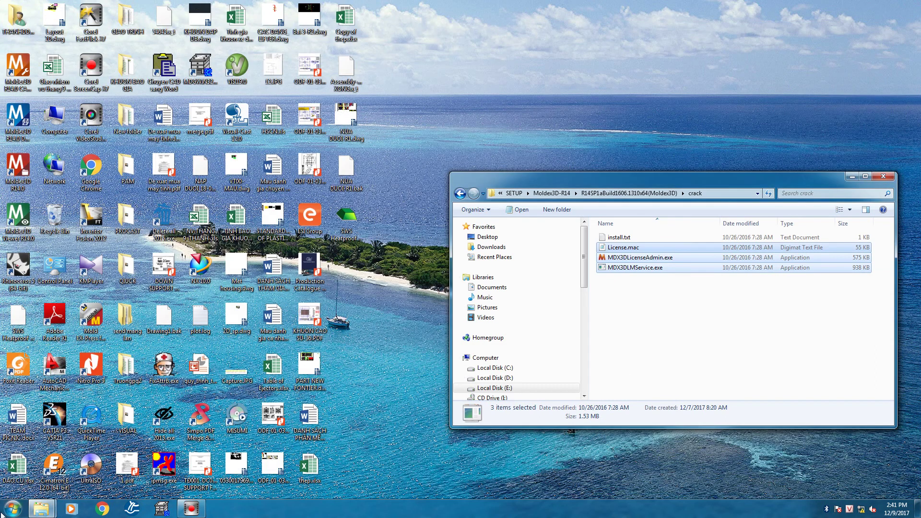
Launch Moldex3D R14.0 from the Moldex3D R14.0 program group
click(3, 507)
mouse_move(40, 472)
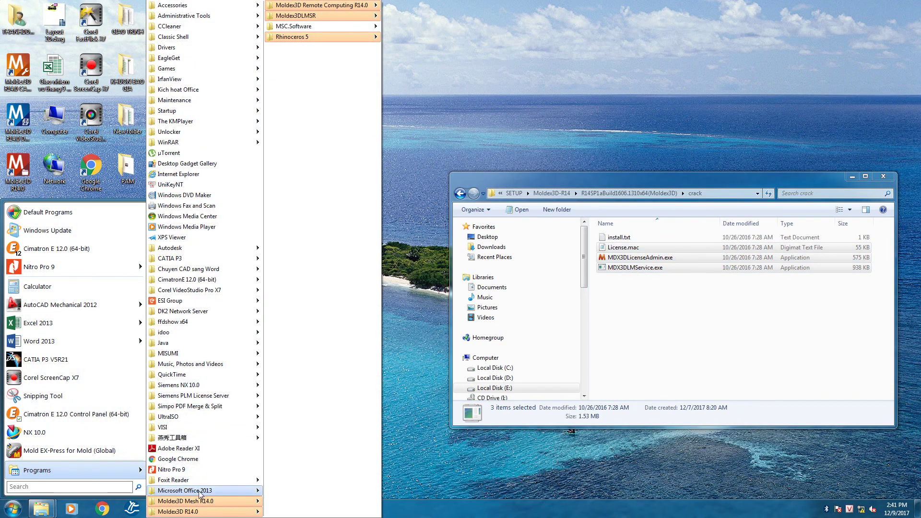
mouse_move(200, 494)
mouse_move(211, 511)
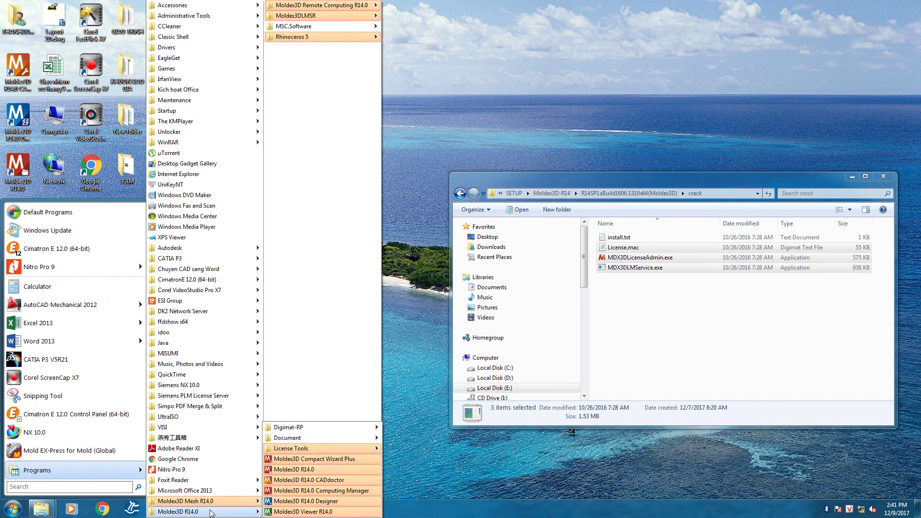
click(300, 469)
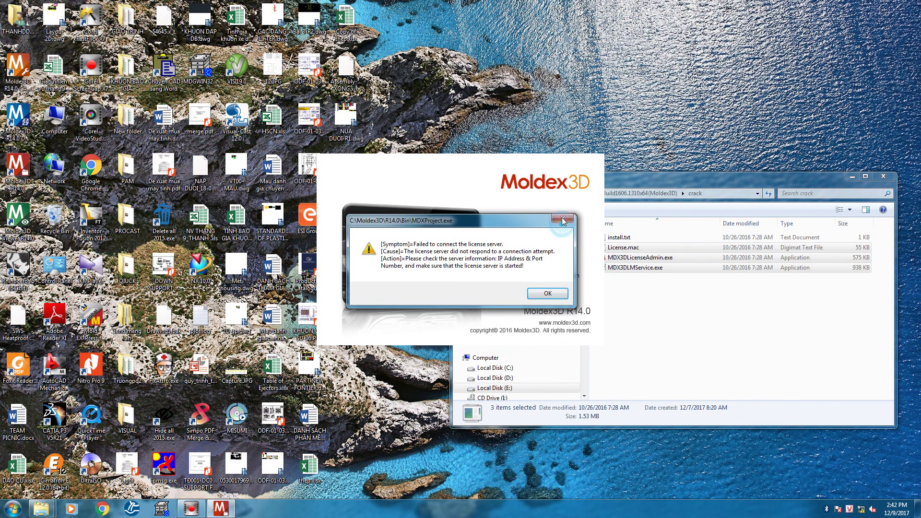
Dismiss the license server warning and cancel the licensing service connection dialog, starting Task Manager in between
click(562, 220)
right_click(589, 507)
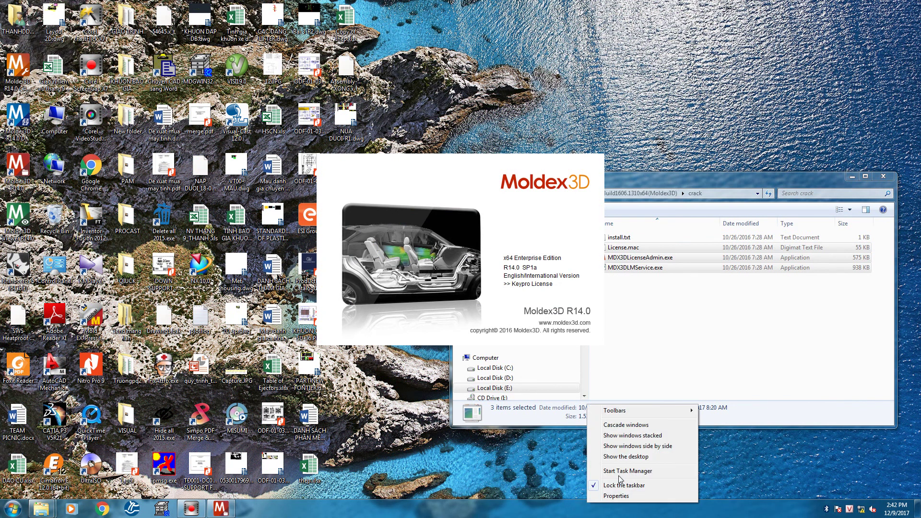
click(627, 470)
click(355, 350)
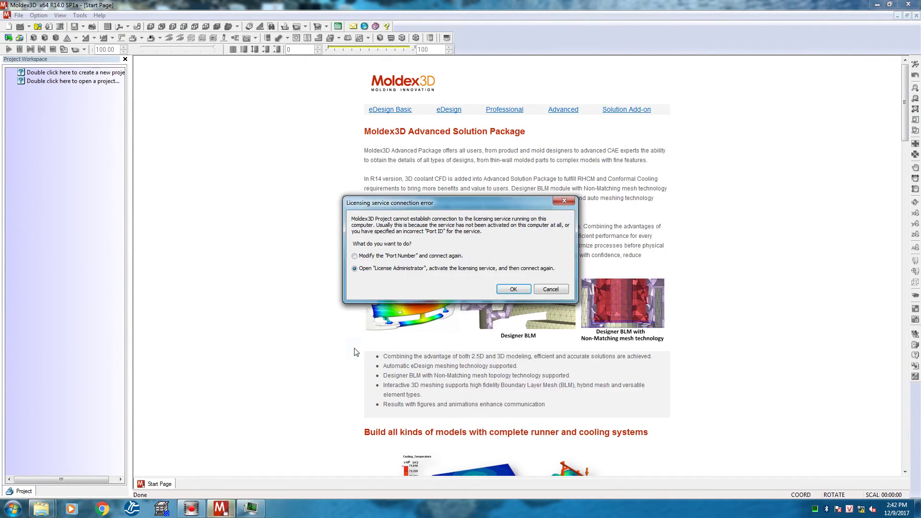
click(549, 289)
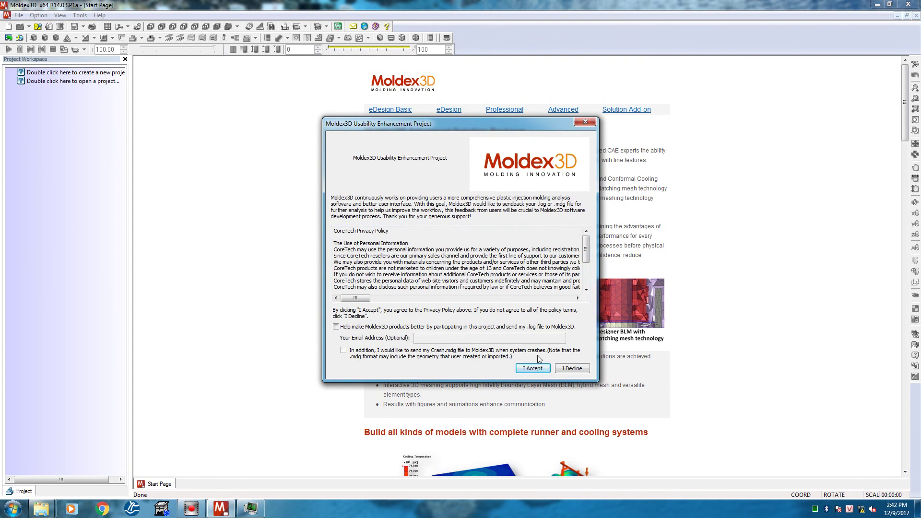
Accept the Moldex3D Usability Enhancement Project policy with the log file and crash file sending options left off
click(336, 327)
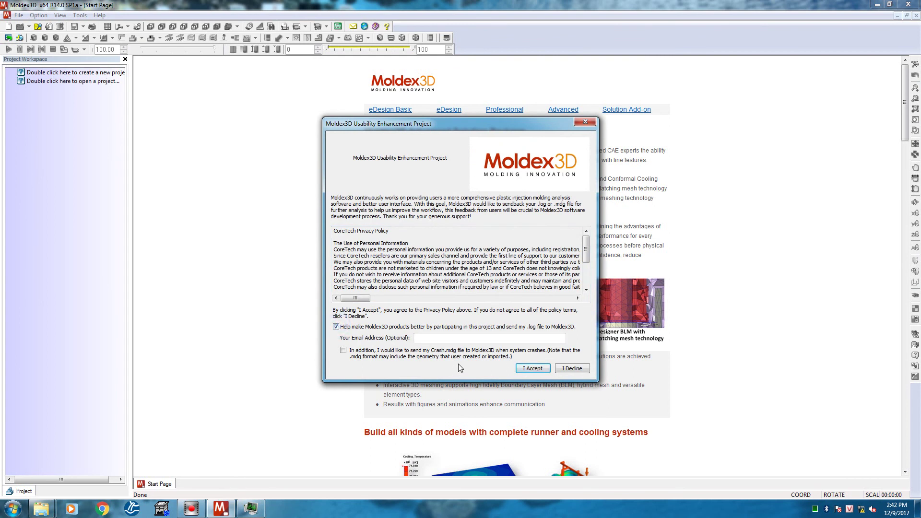
click(336, 326)
click(355, 350)
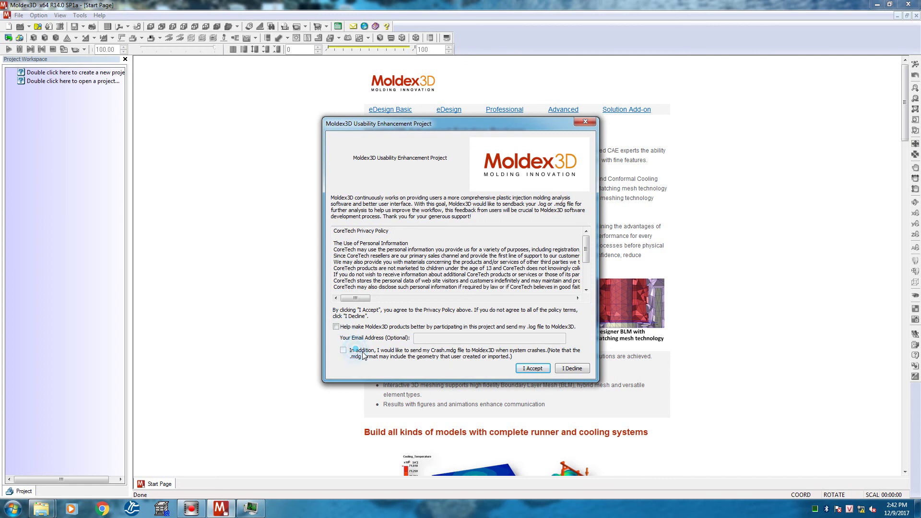
click(346, 350)
click(339, 324)
click(336, 326)
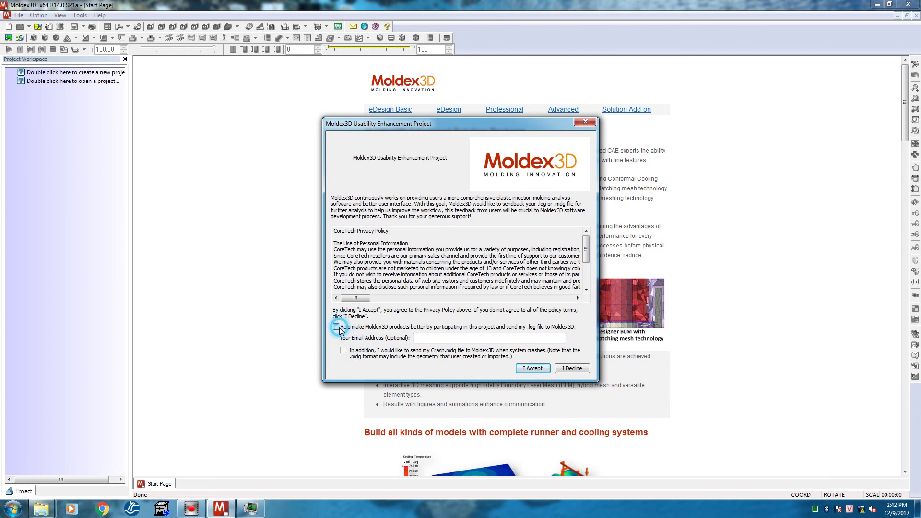
click(532, 372)
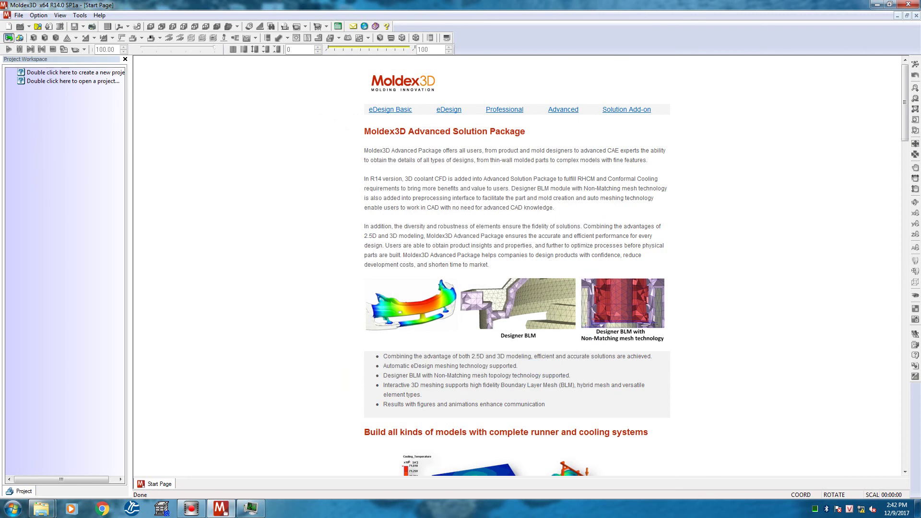
Exit Moldex3D, confirming the exit, and close Task Manager
click(907, 5)
click(447, 276)
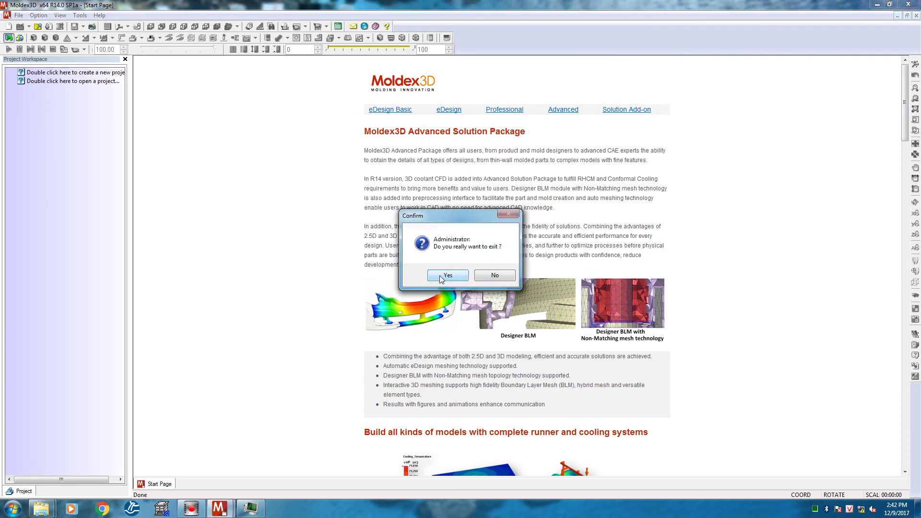
click(820, 58)
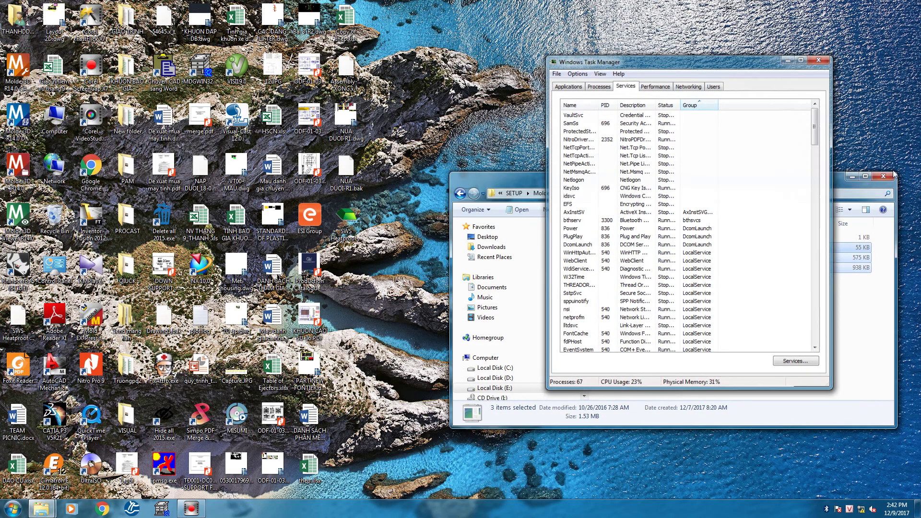